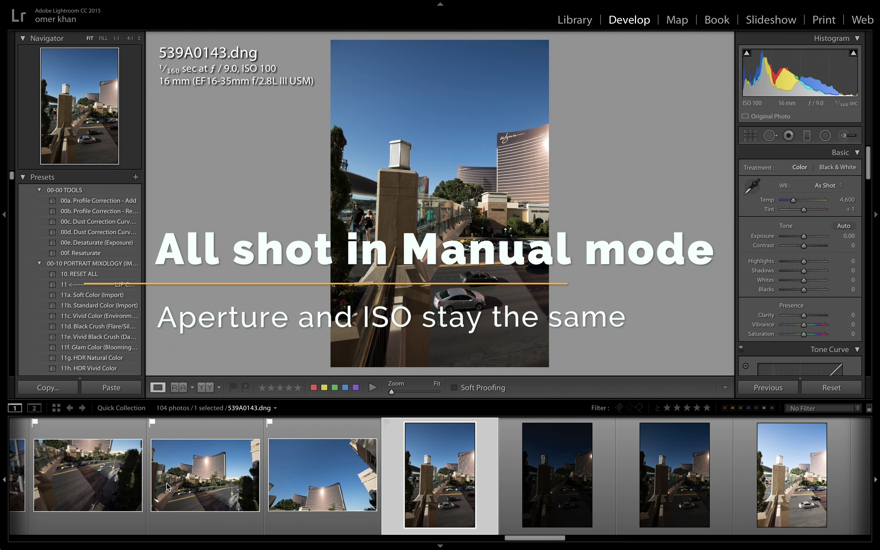
Step: View the finished HDR image 539A0133-HDR.dng, and return to the bracketed photo 539A0143.dng
{"action": "mouse_move", "coordinate": [168, 487]}
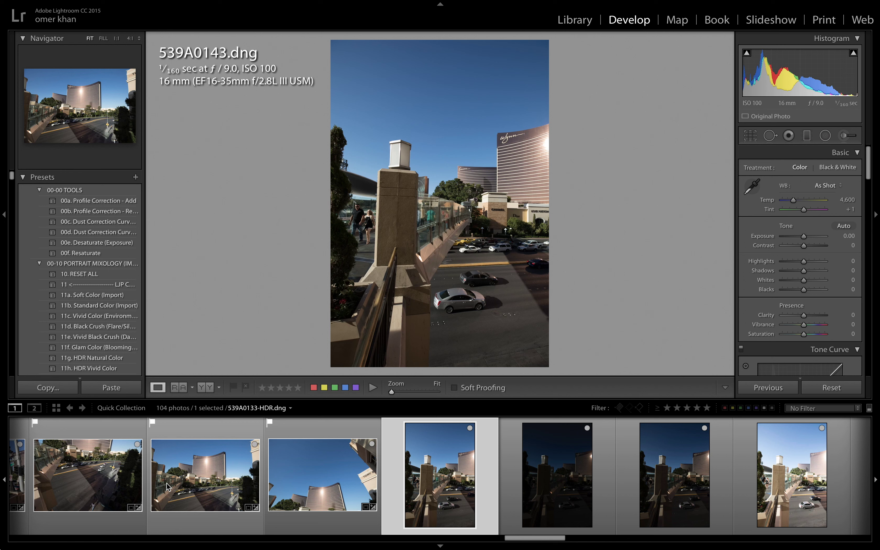
{"action": "left_click", "coordinate": [213, 502]}
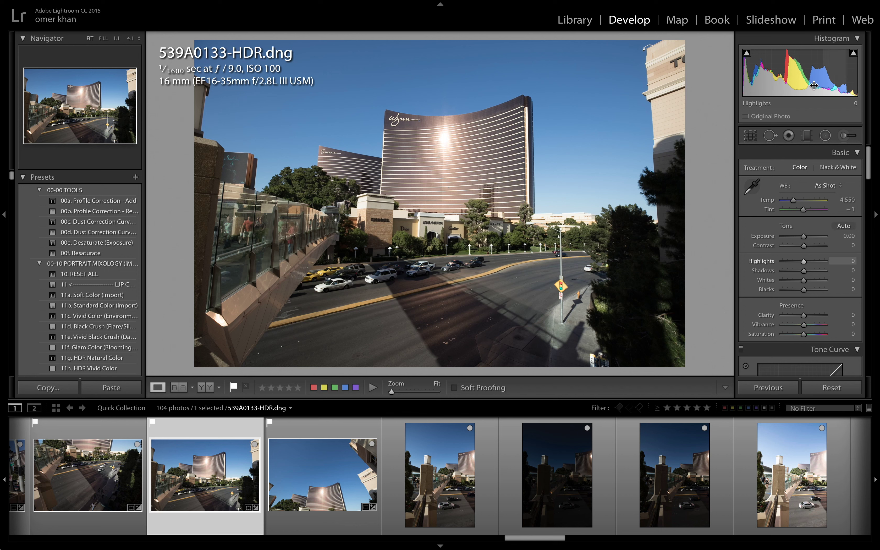
{"action": "left_click", "coordinate": [449, 484]}
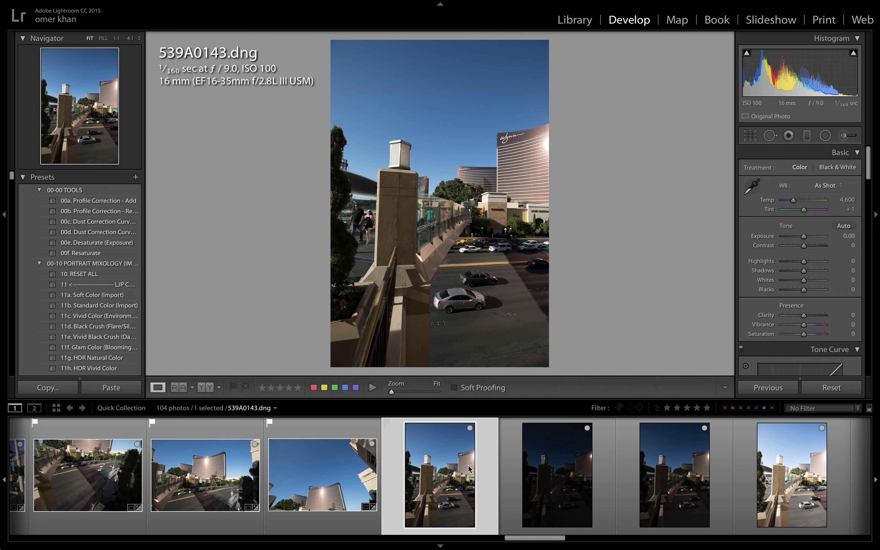
Step: Extend the filmstrip selection from 539A0143.dng through 539A0157.dng to cover all three bracketed sets
{"action": "scroll", "coordinate": [484, 473], "scroll_direction": "right", "scroll_amount": 5}
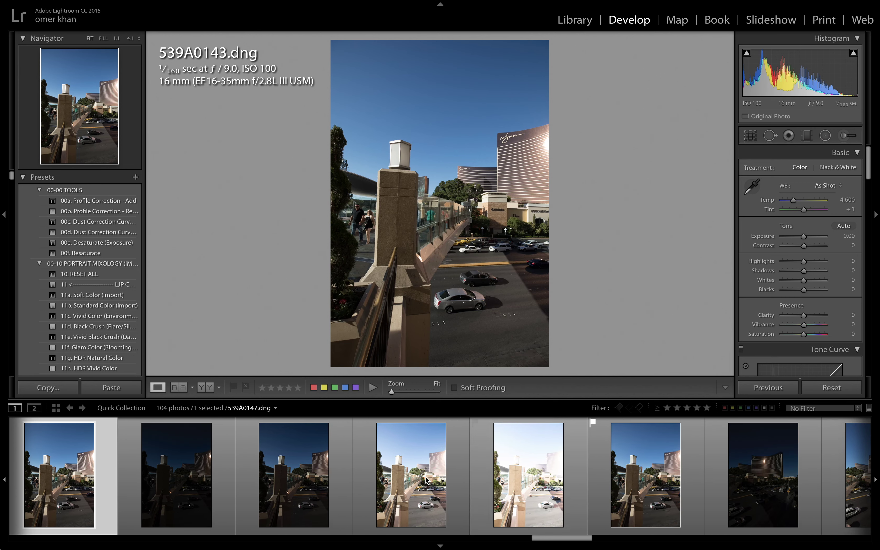
{"action": "scroll", "coordinate": [254, 490], "scroll_direction": "left", "scroll_amount": 1}
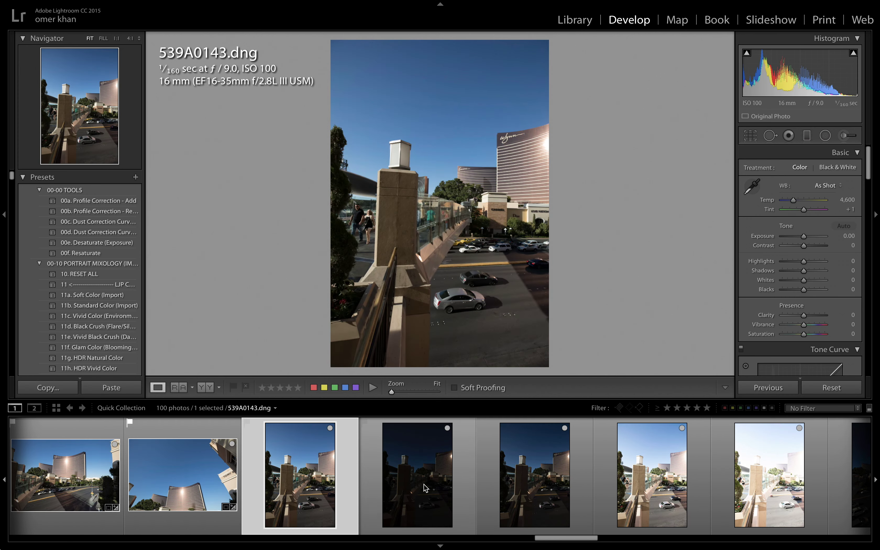
{"action": "scroll", "coordinate": [491, 492], "scroll_direction": "right", "scroll_amount": 4}
{"action": "left_click", "coordinate": [491, 492], "text": "shift"}
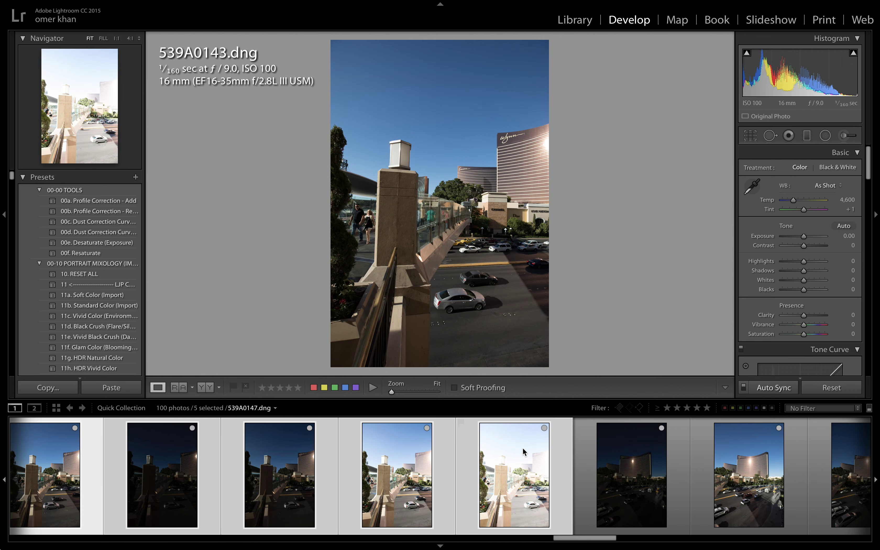
{"action": "scroll", "coordinate": [523, 452], "scroll_direction": "down", "scroll_amount": 5}
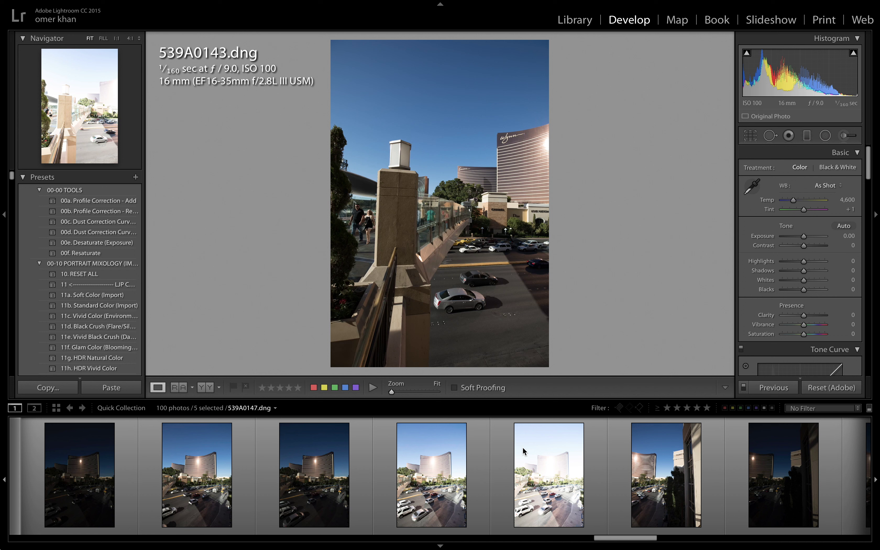
{"action": "scroll", "coordinate": [689, 462], "scroll_direction": "down", "scroll_amount": 4}
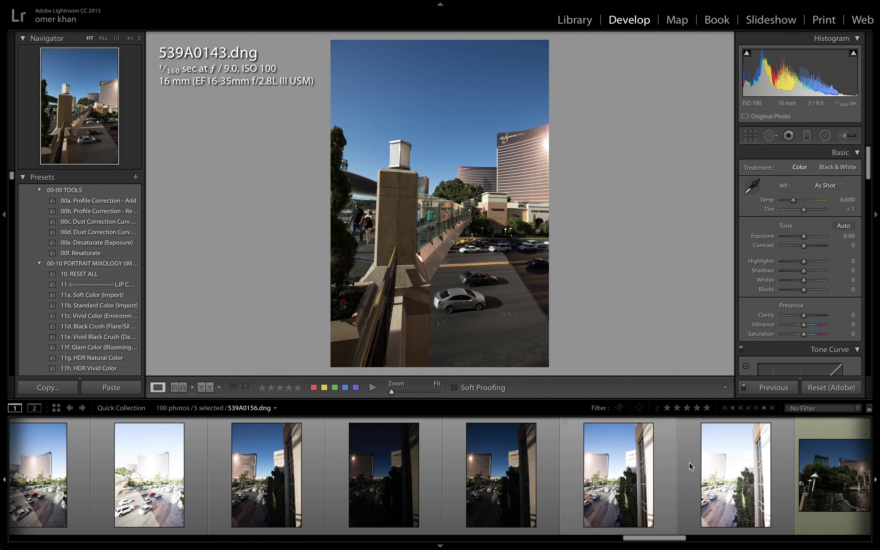
{"action": "left_click", "coordinate": [689, 462], "text": "shift"}
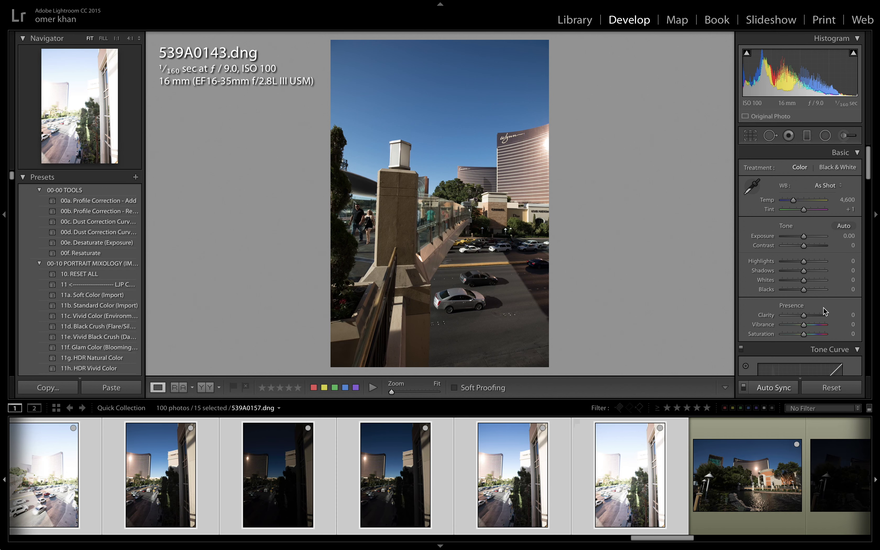
Step: Set Clarity to +50, Highlights to -82 and Shadows to +69 across all selected bracketed photos
{"action": "left_click", "coordinate": [825, 320]}
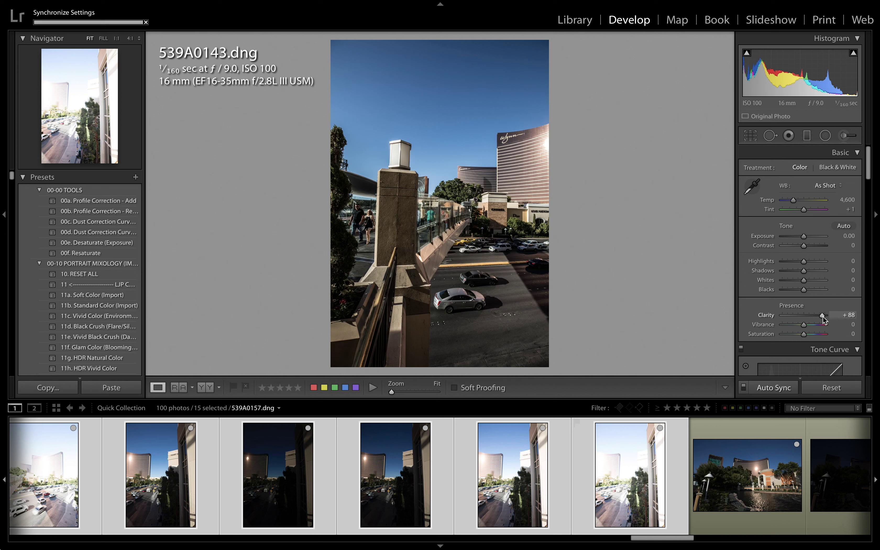
{"action": "left_click_drag", "start_coordinate": [825, 320], "coordinate": [814, 317]}
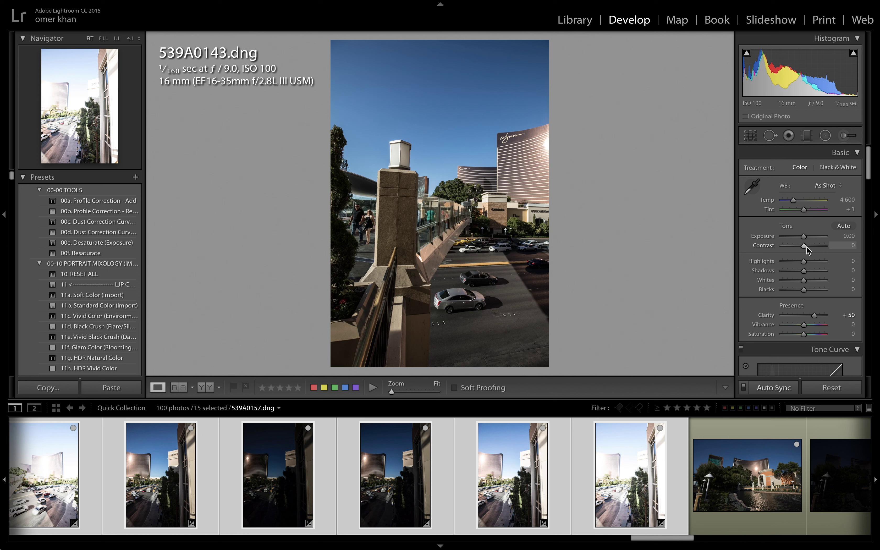
{"action": "mouse_move", "coordinate": [804, 261]}
{"action": "left_mouse_down"}
{"action": "mouse_move", "coordinate": [786, 261]}
{"action": "mouse_move", "coordinate": [818, 270]}
{"action": "left_mouse_up"}
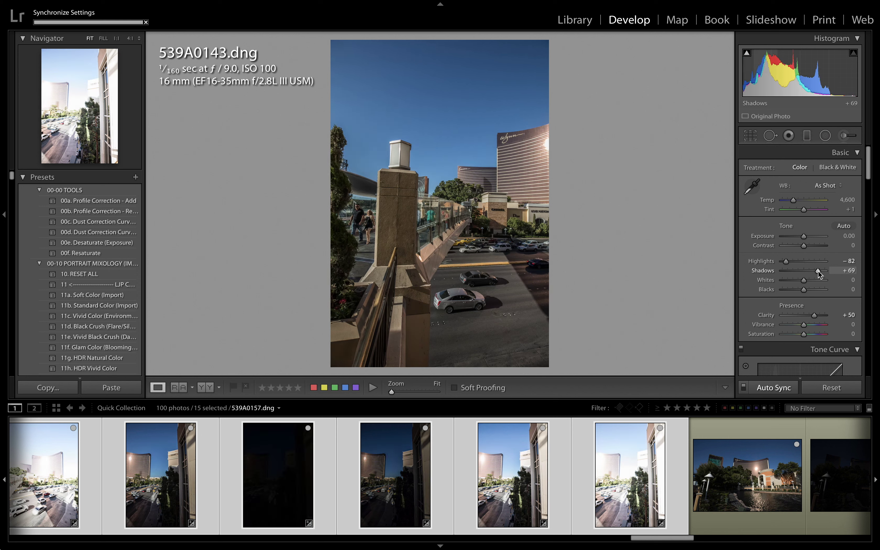
Step: Select the first bracketed set of five photos, starting at 539A0143.dng, and open the HDR merge preview for them
{"action": "scroll", "coordinate": [406, 479], "scroll_direction": "left", "scroll_amount": 10}
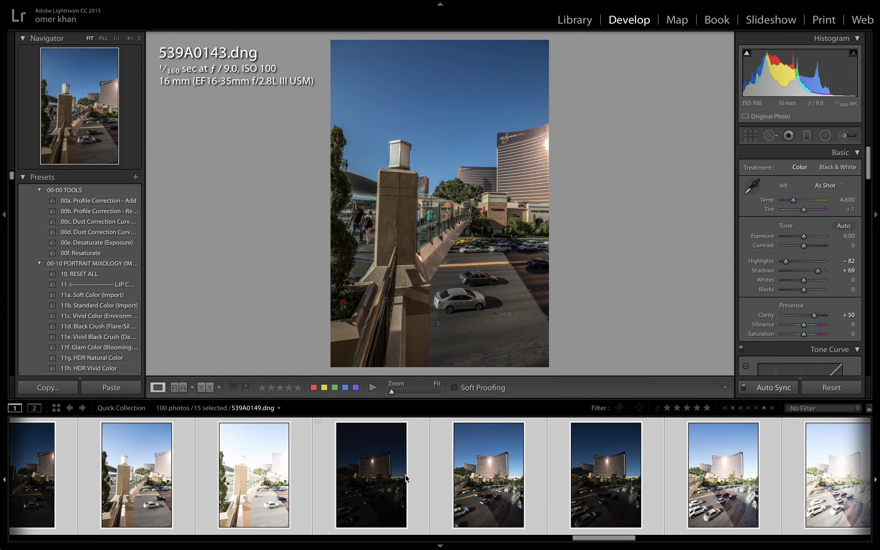
{"action": "scroll", "coordinate": [407, 478], "scroll_direction": "left", "scroll_amount": 3}
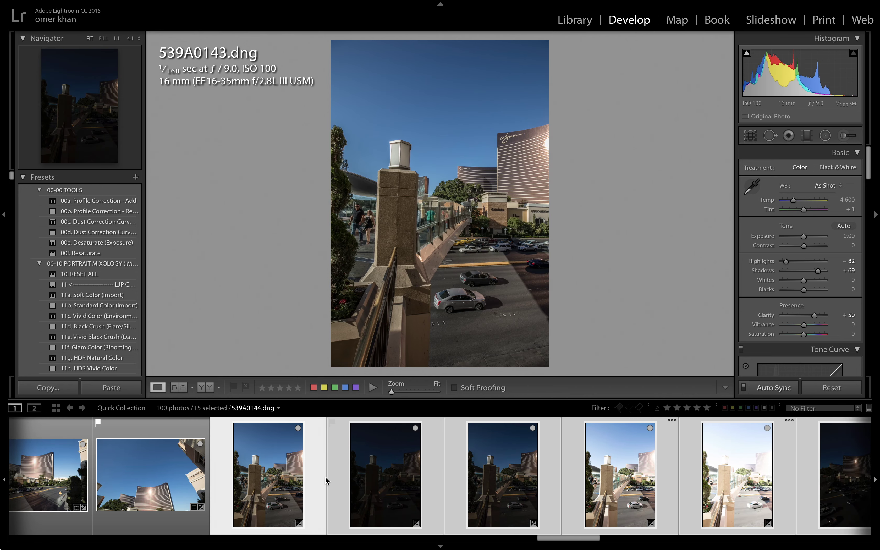
{"action": "left_click", "coordinate": [282, 487]}
{"action": "scroll", "coordinate": [282, 487], "scroll_direction": "right", "scroll_amount": 5}
{"action": "left_click", "coordinate": [317, 484], "text": "shift"}
{"action": "right_click", "coordinate": [317, 484]}
{"action": "left_click", "coordinate": [467, 340]}
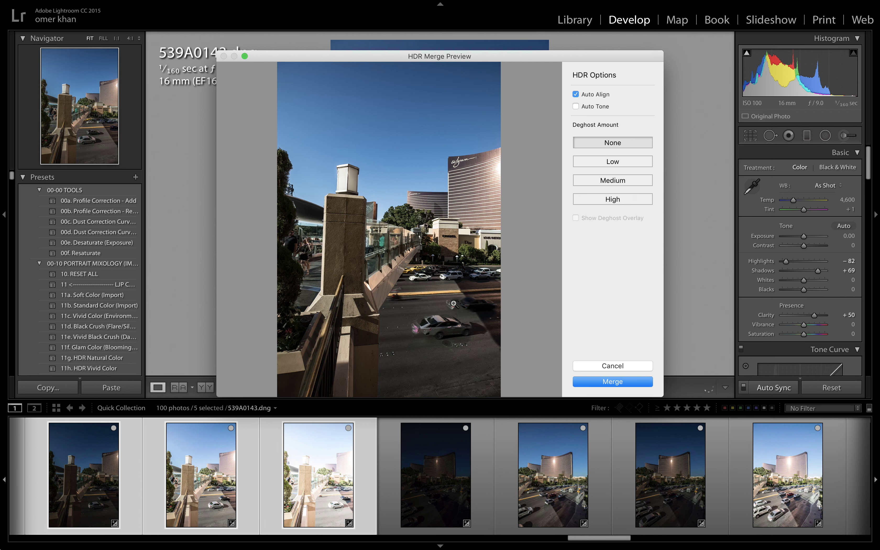
Step: Check the moving cars for ghosting in the preview, set Deghost Amount to Low and merge the HDR
{"action": "left_click", "coordinate": [450, 332]}
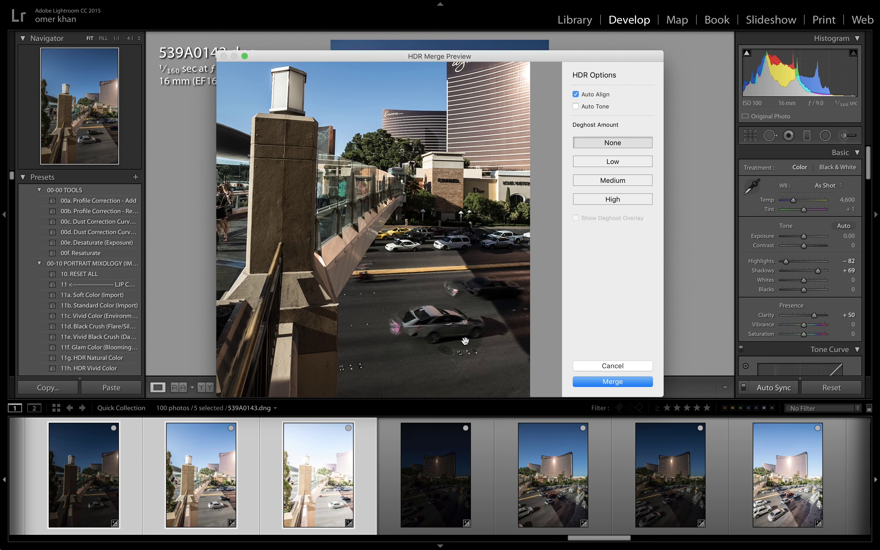
{"action": "left_click", "coordinate": [607, 162]}
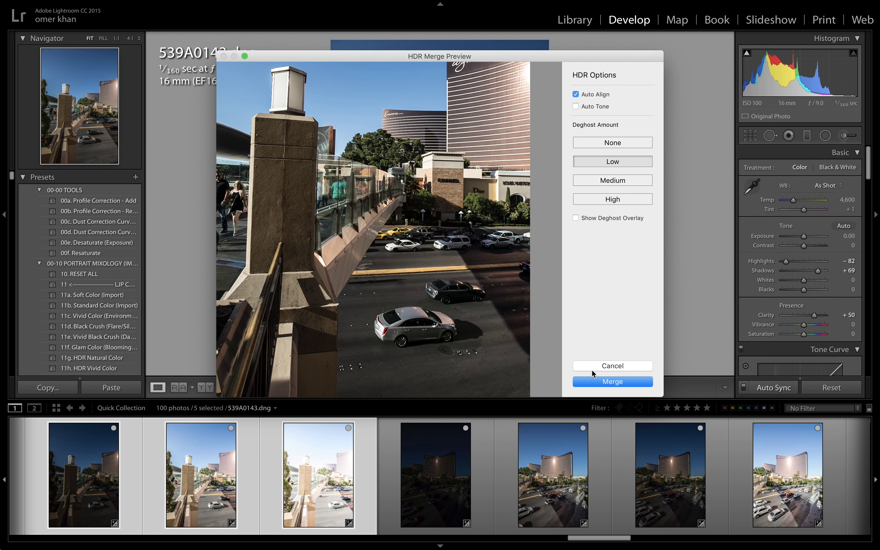
{"action": "left_click", "coordinate": [607, 384]}
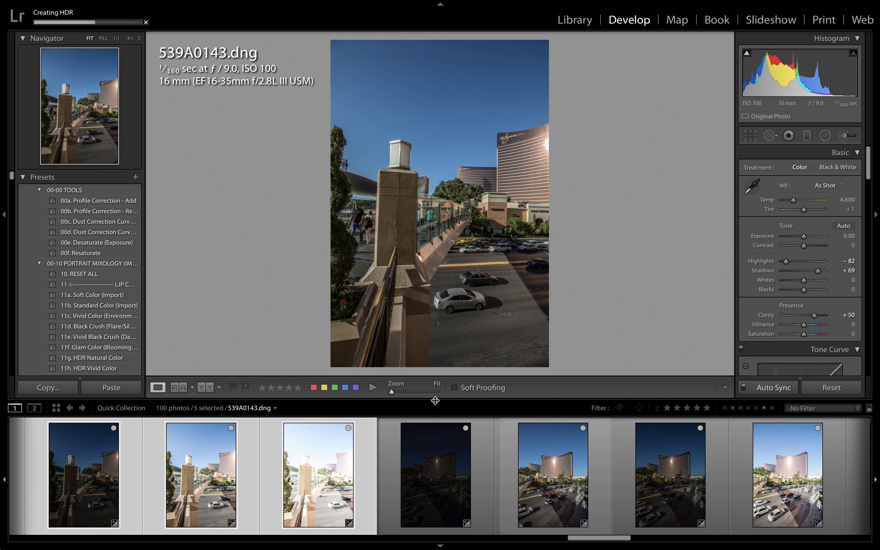
Step: Shrink the filmstrip, select the second bracketed set of five photos, and merge them to HDR with Low deghosting
{"action": "left_click_drag", "start_coordinate": [435, 401], "coordinate": [442, 475]}
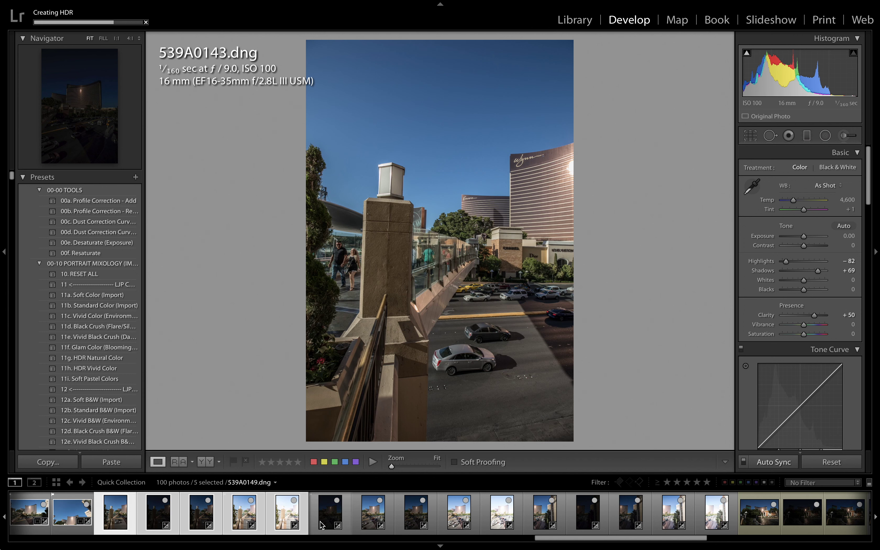
{"action": "left_click", "coordinate": [321, 525]}
{"action": "left_click", "coordinate": [502, 524], "text": "shift"}
{"action": "right_click", "coordinate": [501, 524]}
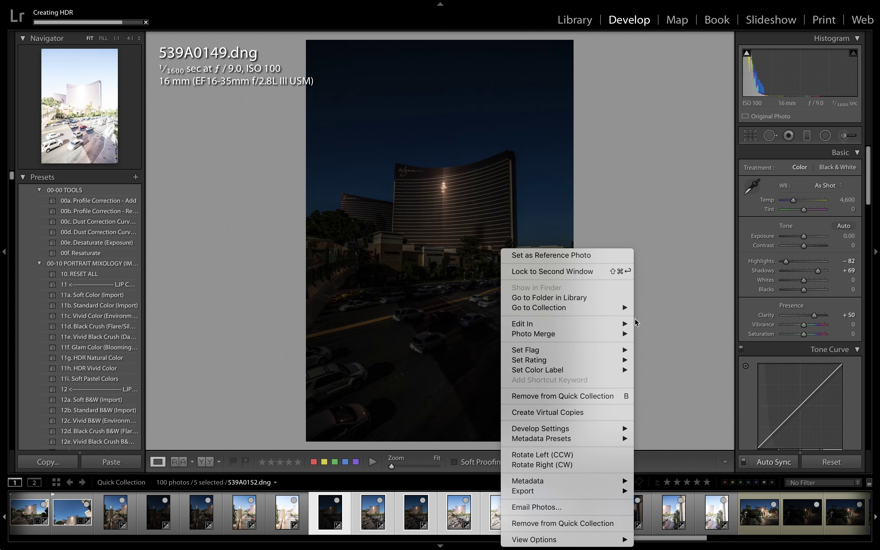
{"action": "mouse_move", "coordinate": [618, 332]}
{"action": "left_click", "coordinate": [655, 331]}
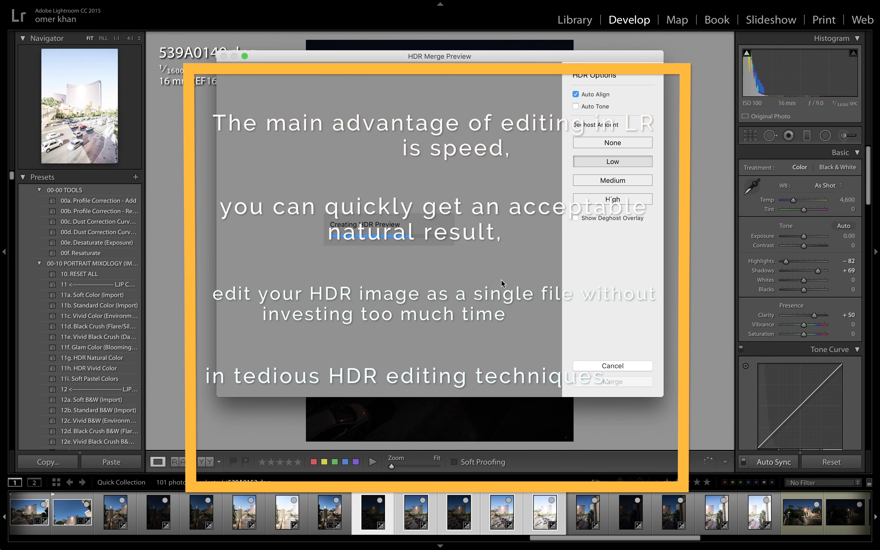
{"action": "left_click", "coordinate": [618, 382]}
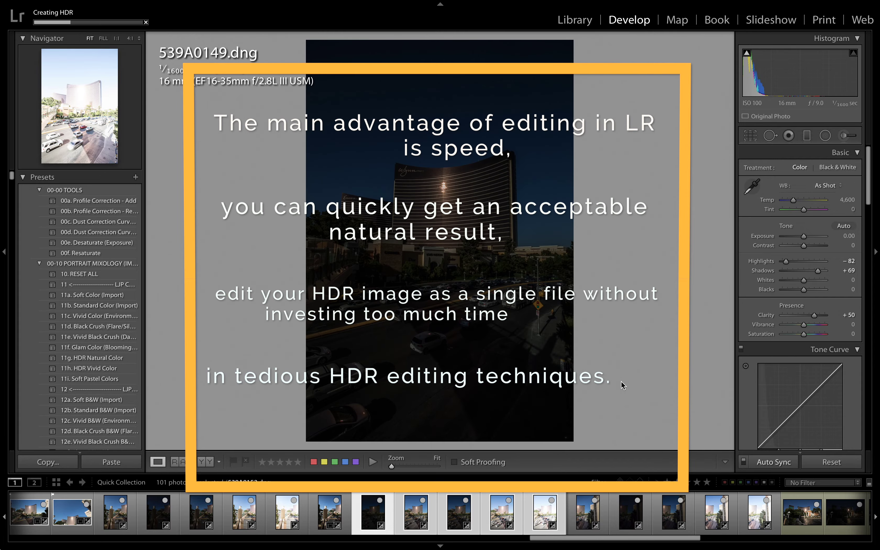
Step: Inspect the hotel facade in the merged image 539A0143-HDR-2.dng at 1:1 zoom, and return to the fitted view
{"action": "left_click", "coordinate": [529, 171]}
{"action": "left_click_drag", "start_coordinate": [529, 171], "coordinate": [407, 261]}
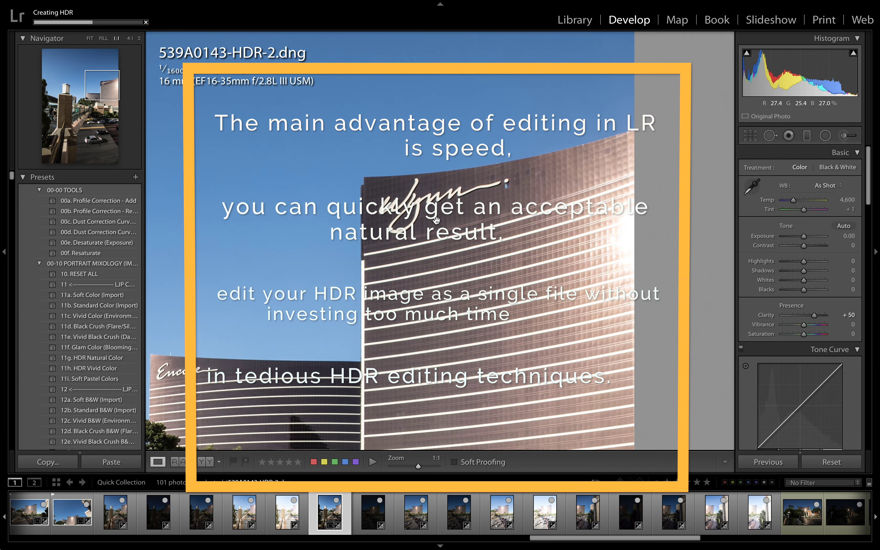
{"action": "key", "text": "super+equal"}
{"action": "key", "text": "super+minus"}
{"action": "left_click", "coordinate": [471, 288]}
Step: Select the third bracketed set of five photos, starting at 539A0153.dng, and merge them to HDR with Low deghosting
{"action": "left_click", "coordinate": [588, 513]}
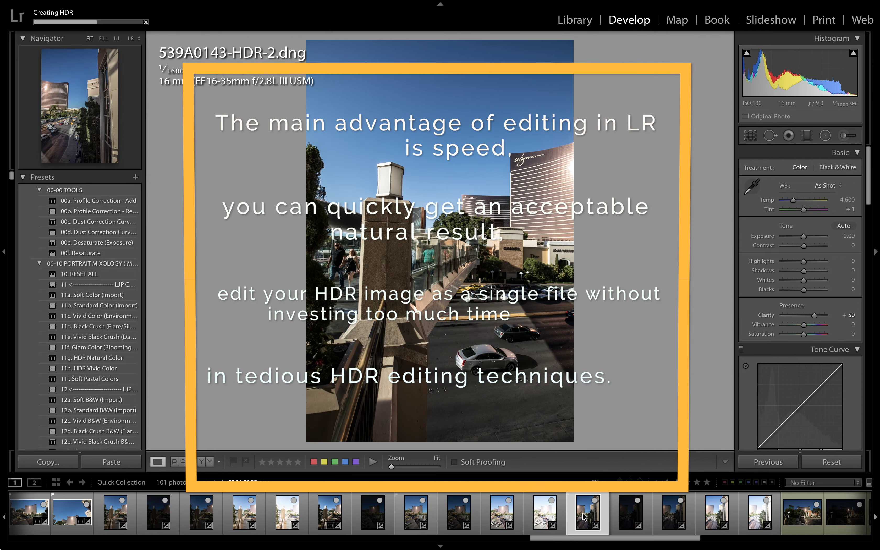
{"action": "left_click", "coordinate": [760, 513], "text": "shift"}
{"action": "right_click", "coordinate": [760, 513]}
{"action": "mouse_move", "coordinate": [784, 339]}
{"action": "left_click", "coordinate": [699, 334]}
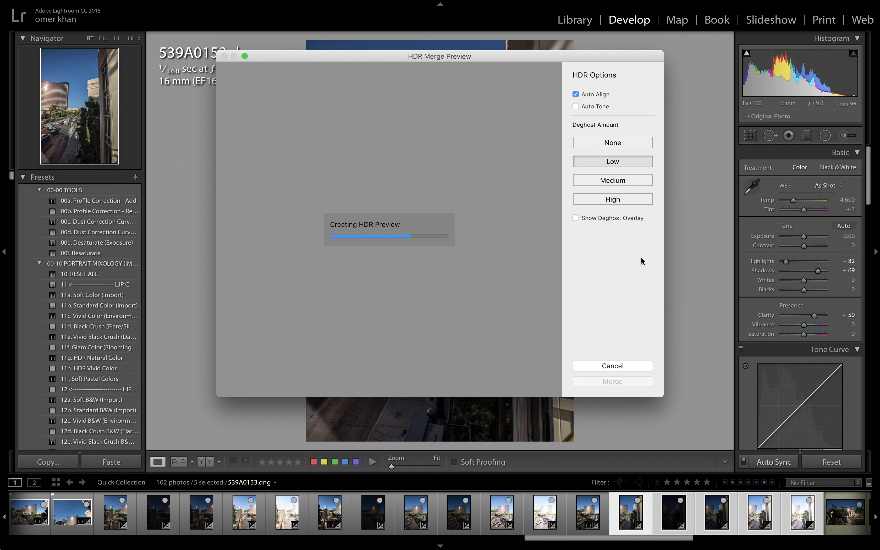
{"action": "left_click", "coordinate": [620, 382]}
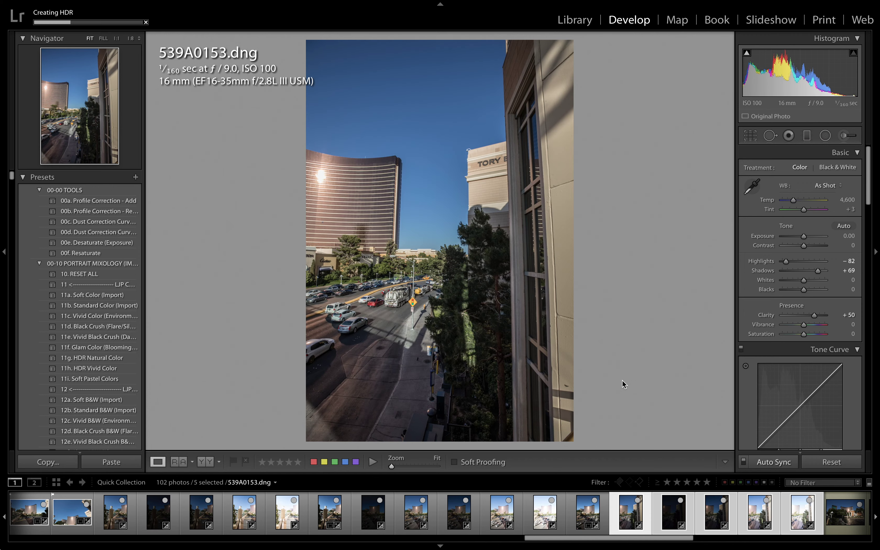
Step: Give the three newly merged HDR images a blue color label and filter the filmstrip to blue-labelled photos
{"action": "left_click", "coordinate": [588, 513]}
{"action": "left_click", "coordinate": [331, 514]}
{"action": "left_click_drag", "start_coordinate": [563, 538], "coordinate": [591, 546]}
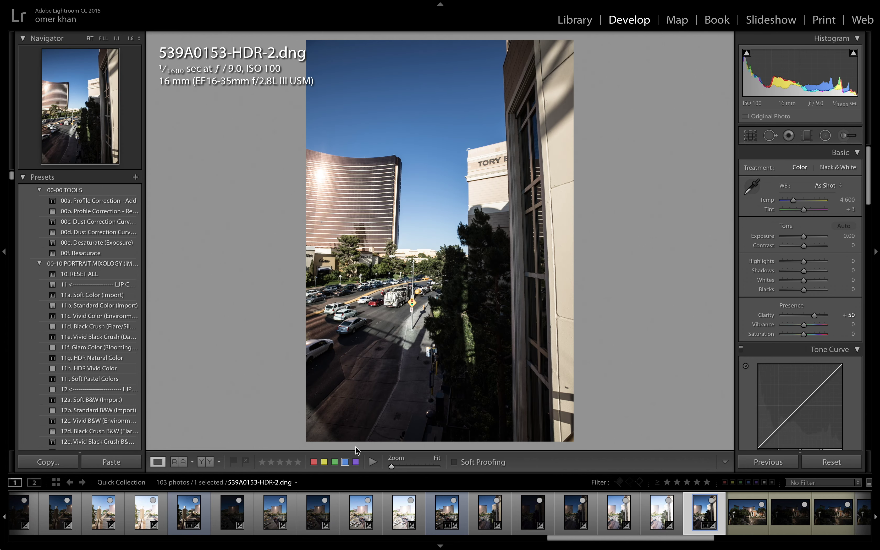
{"action": "left_click", "coordinate": [748, 482]}
Step: Select all three filtered HDR images and open the Panorama merge preview for them
{"action": "left_click", "coordinate": [35, 513]}
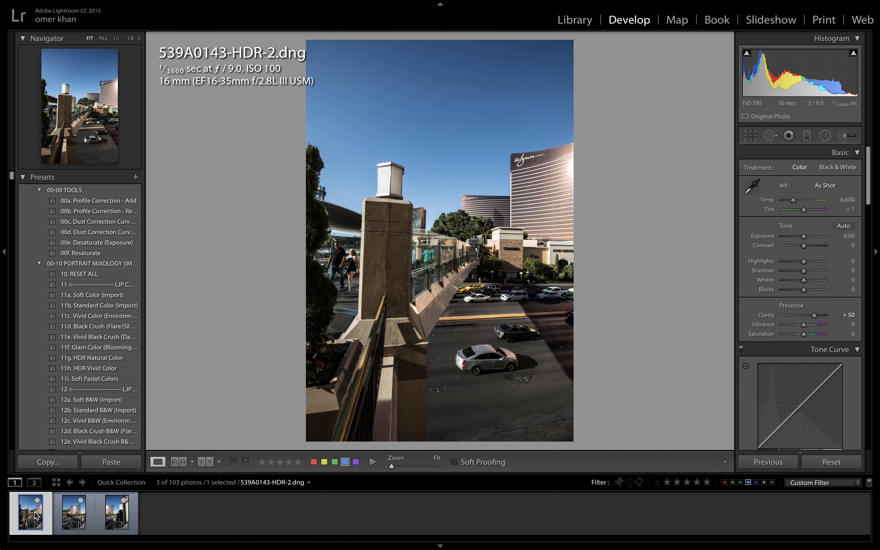
{"action": "left_click", "coordinate": [114, 514], "text": "shift"}
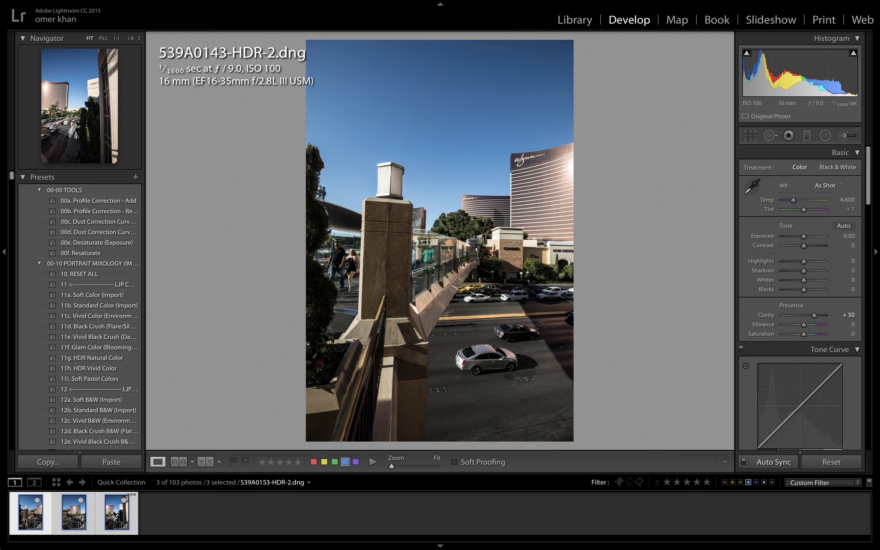
{"action": "right_click", "coordinate": [114, 514]}
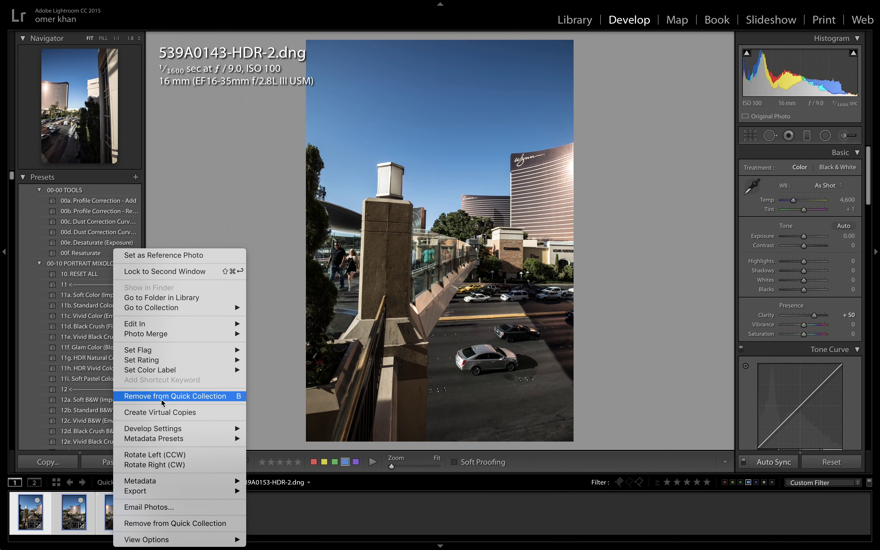
{"action": "left_click", "coordinate": [88, 514]}
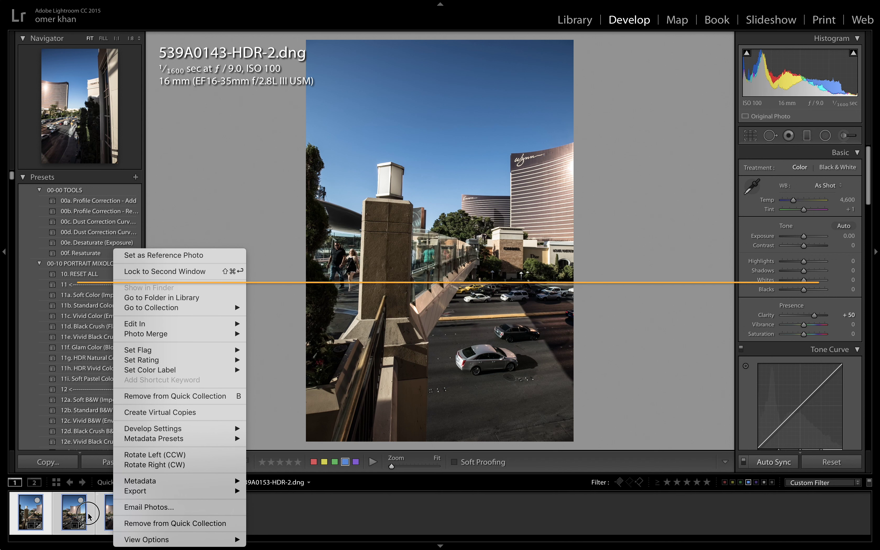
{"action": "right_click", "coordinate": [106, 514]}
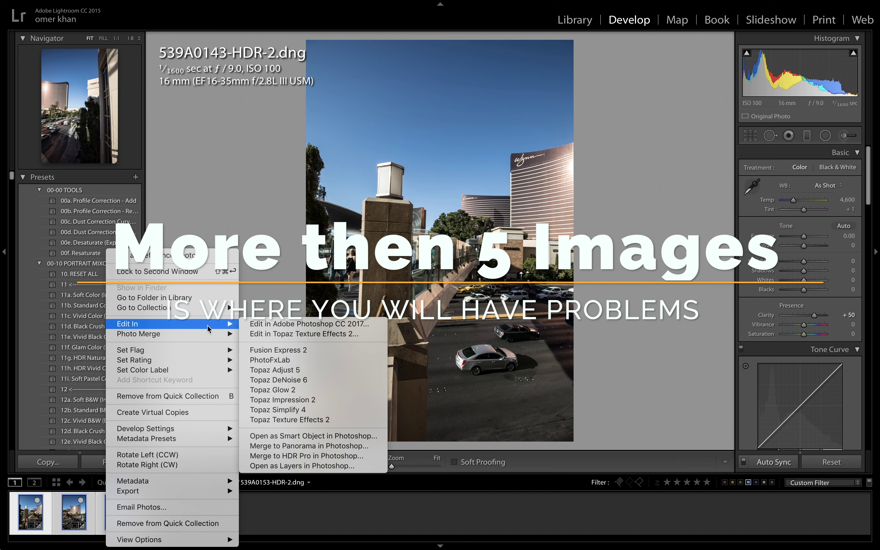
{"action": "mouse_move", "coordinate": [209, 334]}
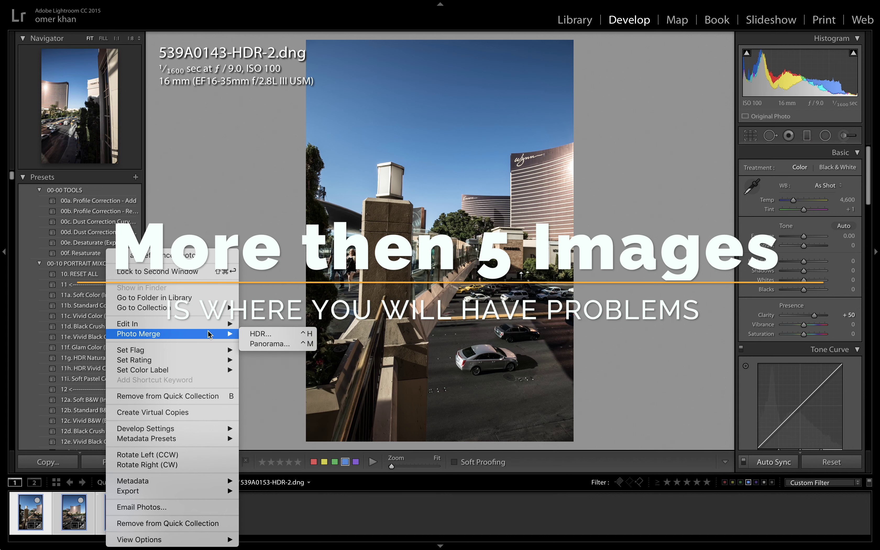
{"action": "left_click", "coordinate": [279, 344]}
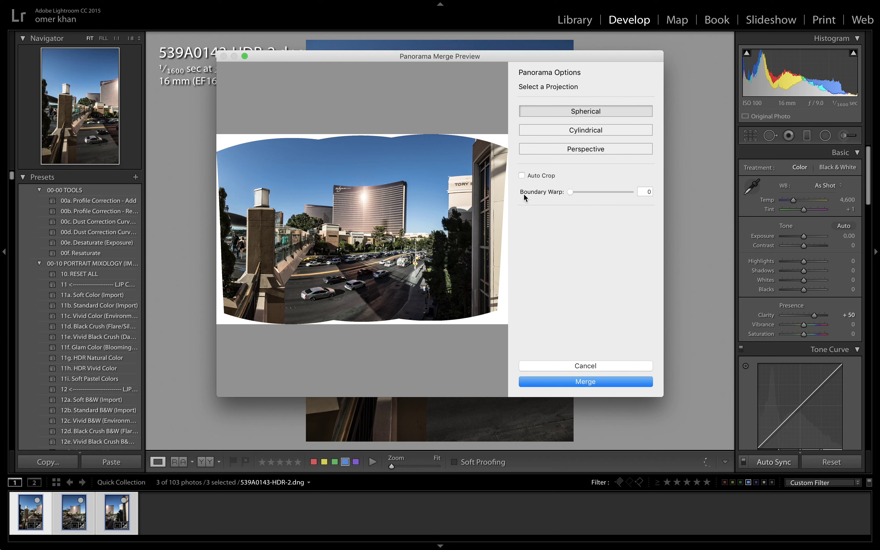
Step: Enable Auto Crop, set Boundary Warp to 100 with the Spherical projection, and merge the panorama
{"action": "left_click_drag", "start_coordinate": [570, 191], "coordinate": [636, 195]}
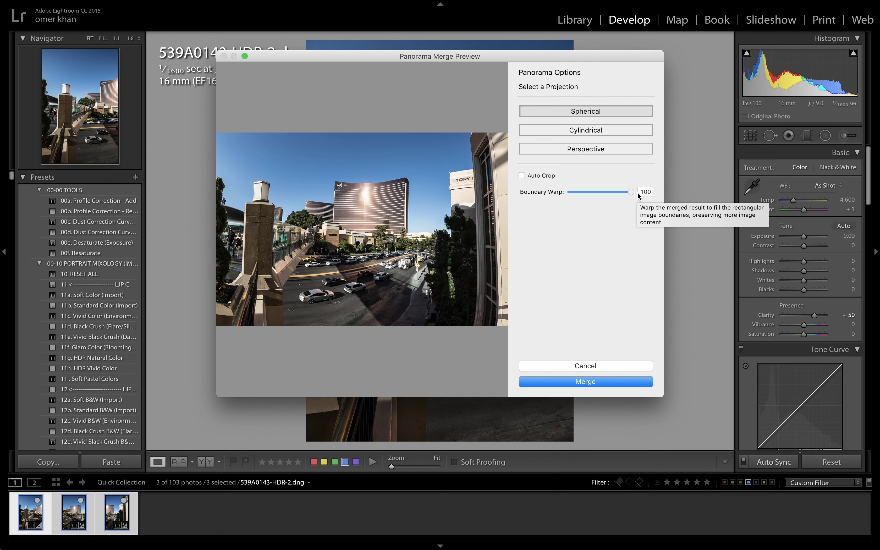
{"action": "left_click", "coordinate": [522, 175]}
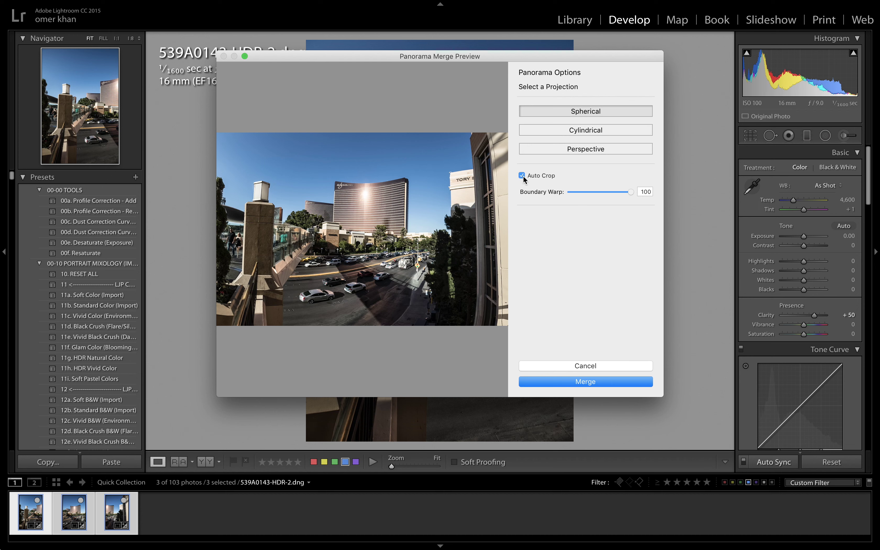
{"action": "left_click", "coordinate": [568, 192]}
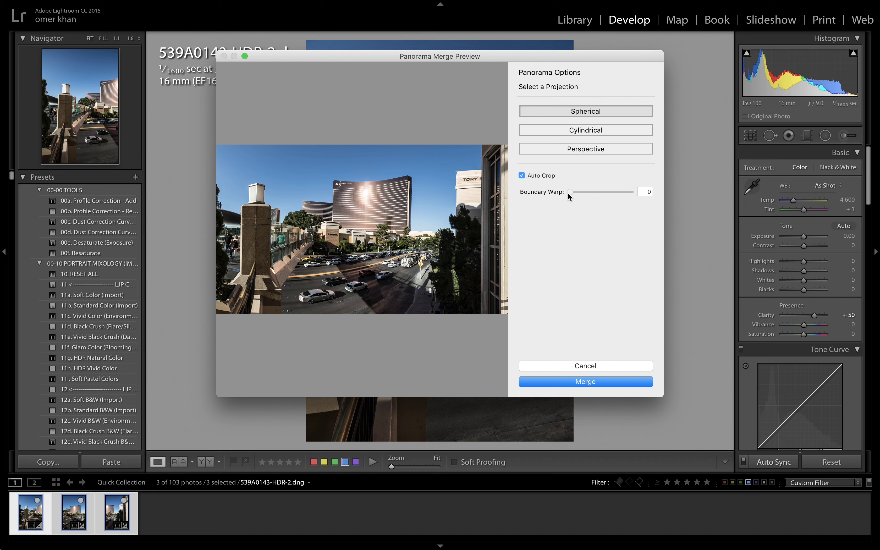
{"action": "left_click_drag", "start_coordinate": [568, 192], "coordinate": [643, 200]}
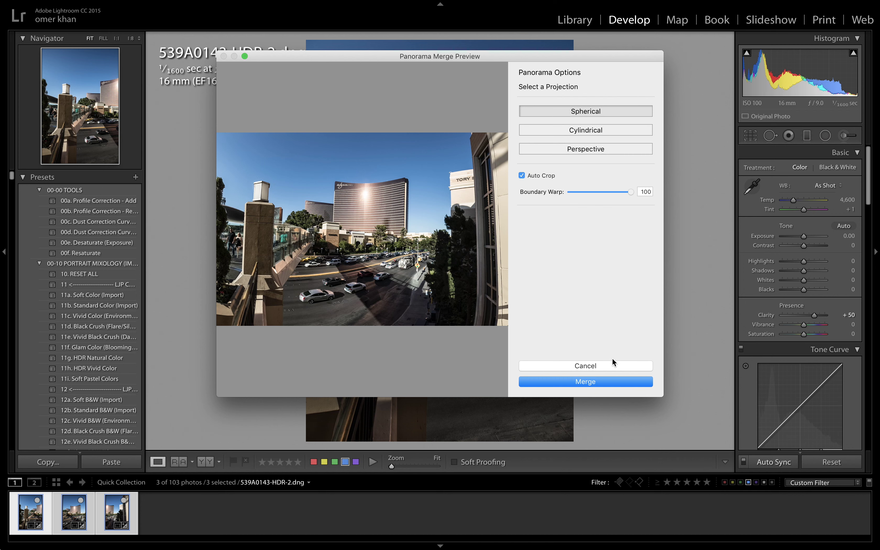
{"action": "left_click", "coordinate": [603, 383]}
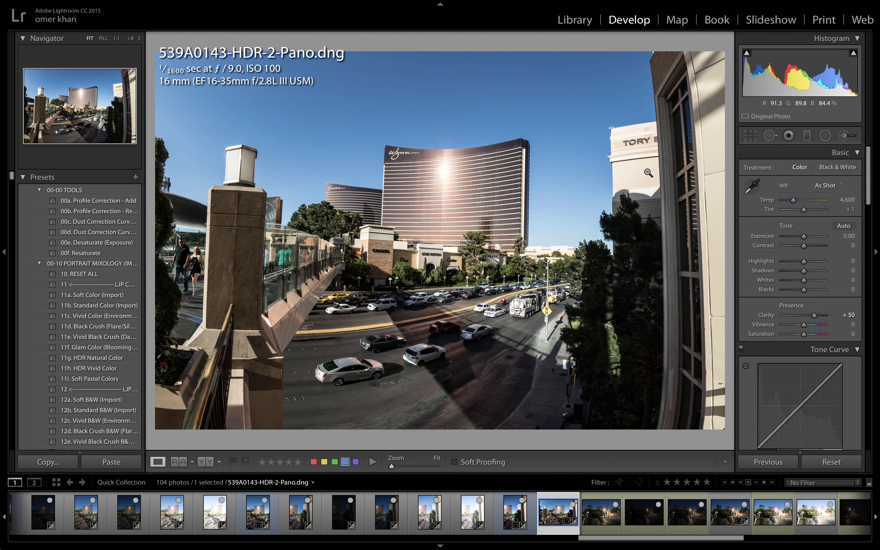
Step: Tone the merged panorama by lowering Highlights, raising Shadows, fine-tuning Whites and Blacks, and setting Vibrance to +8
{"action": "left_click_drag", "start_coordinate": [804, 237], "coordinate": [794, 263]}
{"action": "left_click_drag", "start_coordinate": [804, 272], "coordinate": [820, 273]}
{"action": "left_click_drag", "start_coordinate": [803, 283], "coordinate": [807, 284]}
{"action": "left_click_drag", "start_coordinate": [804, 292], "coordinate": [807, 298]}
{"action": "scroll", "coordinate": [794, 337], "scroll_direction": "down", "scroll_amount": 2}
{"action": "scroll", "coordinate": [763, 322], "scroll_direction": "down", "scroll_amount": 10}
{"action": "left_click_drag", "start_coordinate": [822, 183], "coordinate": [834, 183]}
{"action": "scroll", "coordinate": [800, 254], "scroll_direction": "up", "scroll_amount": 10}
Step: Open the export settings for the panorama and clear the destination subfolder name
{"action": "left_click", "coordinate": [79, 5]}
{"action": "left_click", "coordinate": [93, 132]}
{"action": "triple_click", "coordinate": [708, 111]}
{"action": "key", "text": "BackSpace"}
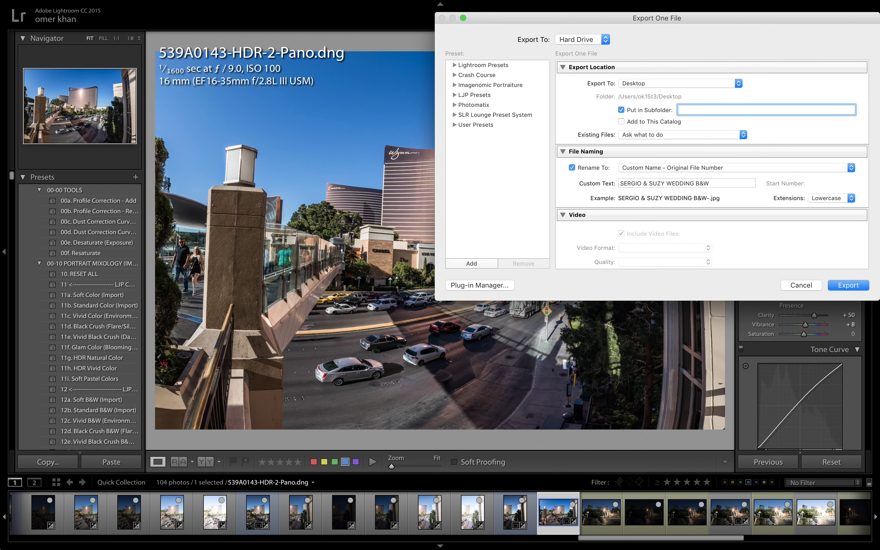